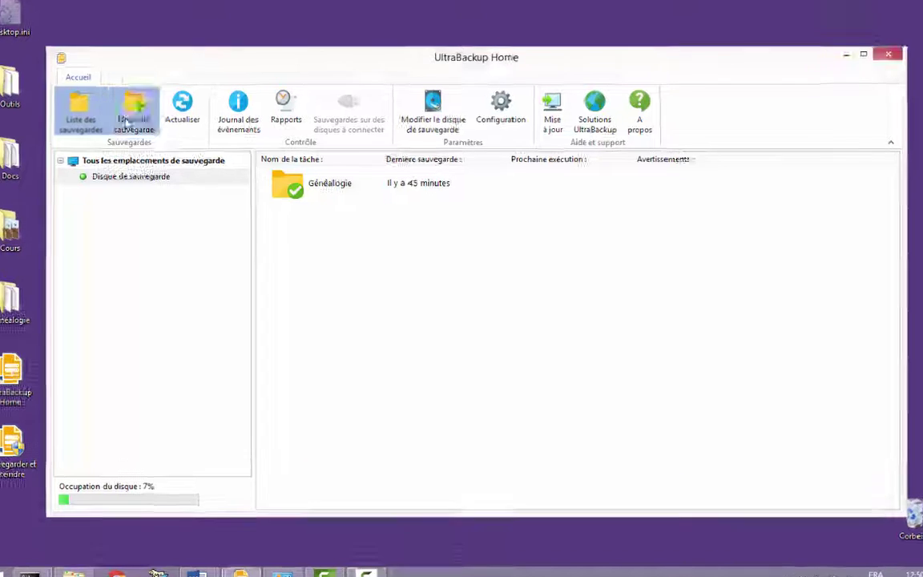
# - Start a new backup task and open its destination settings
pyautogui.click(126, 120)
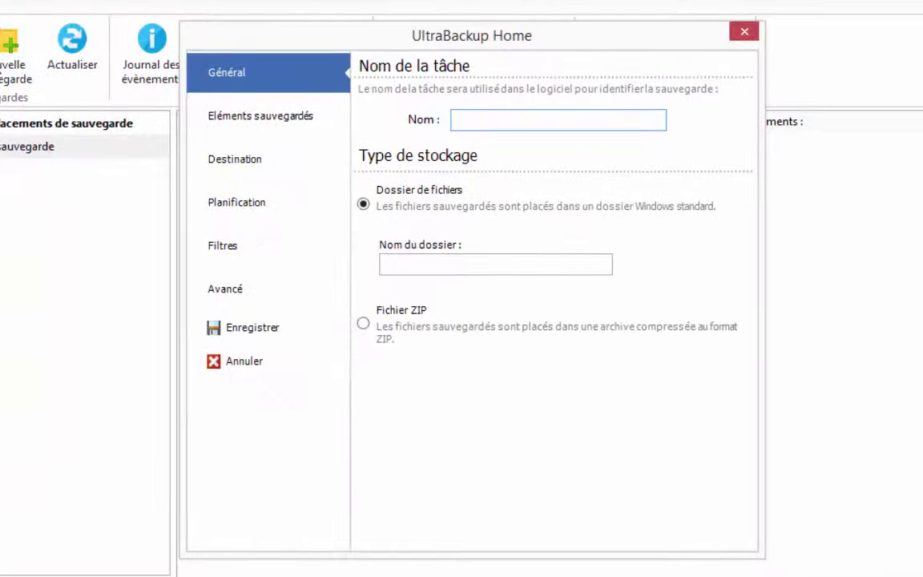
pyautogui.click(218, 163)
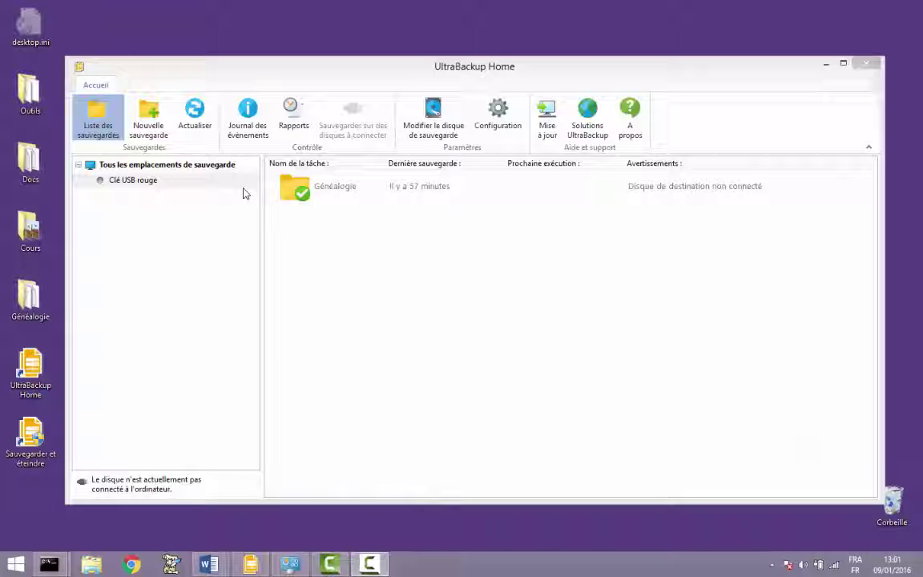
# - Create a new backup task and choose the SAUVEGARDE2 (F:) drive as its storage folder
pyautogui.click(142, 117)
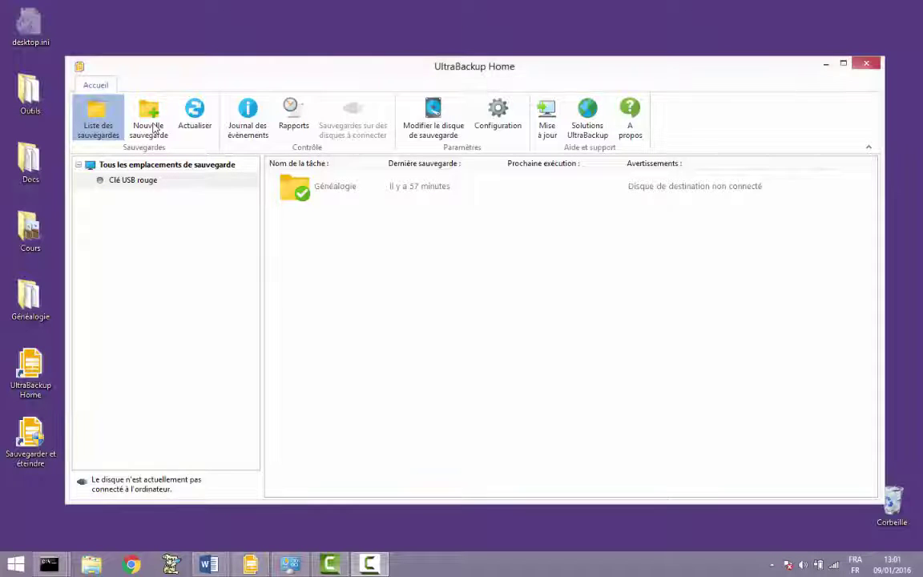
pyautogui.click(153, 129)
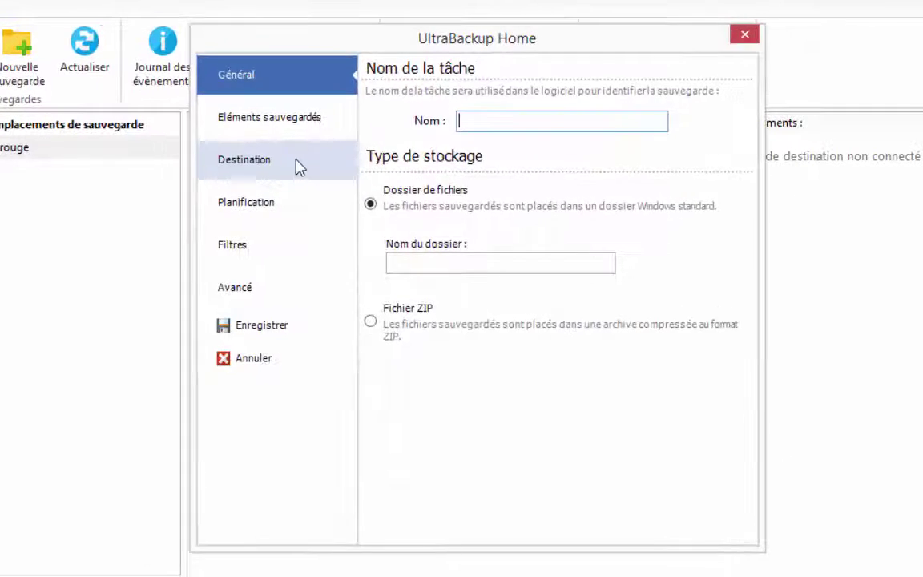
pyautogui.click(347, 192)
pyautogui.click(431, 170)
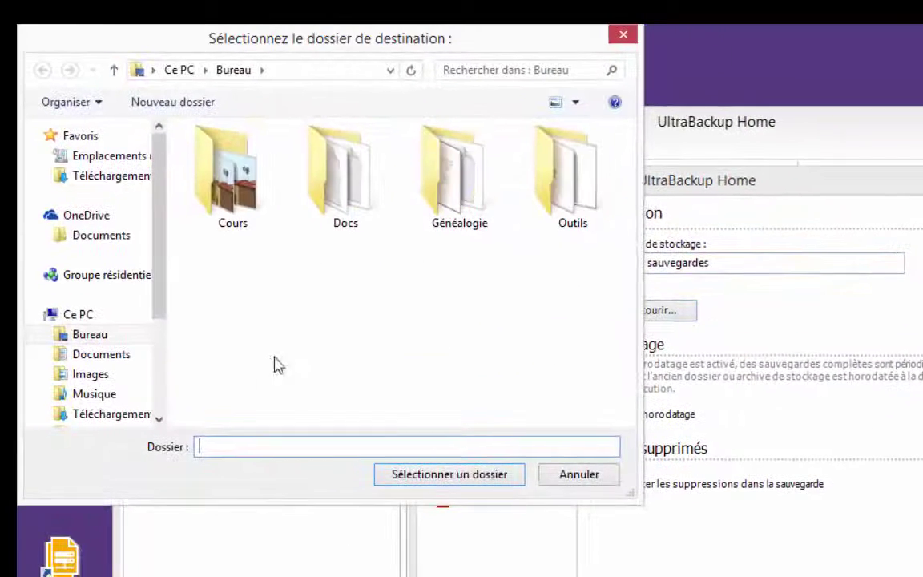
pyautogui.moveTo(160, 226); pyautogui.dragTo(155, 295)
pyautogui.scroll(2, 123, 401)
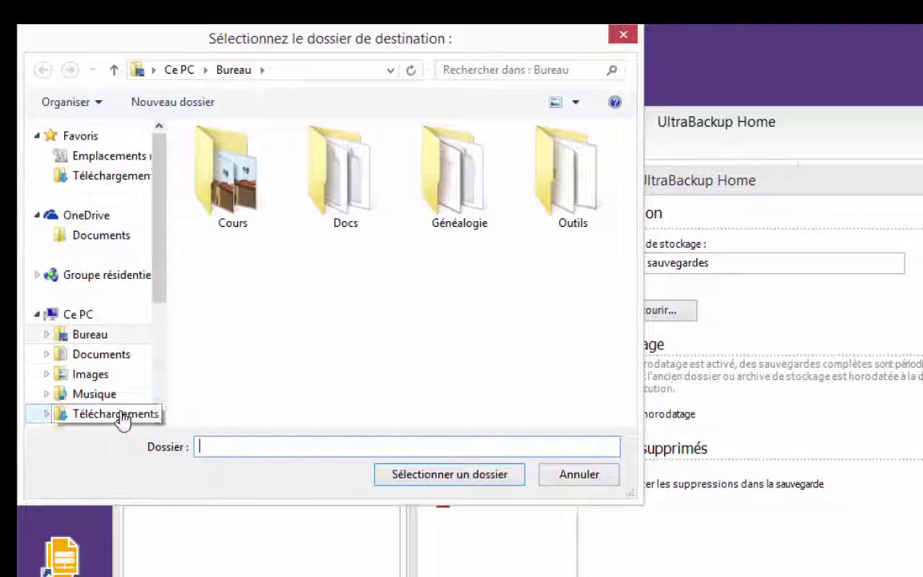
pyautogui.scroll(-3, 132, 321)
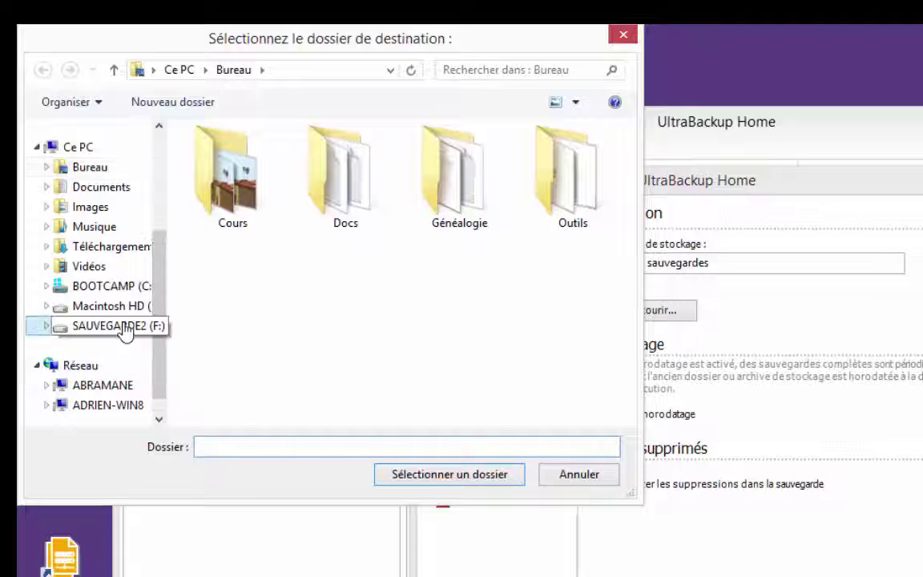
pyautogui.click(127, 327)
pyautogui.click(441, 481)
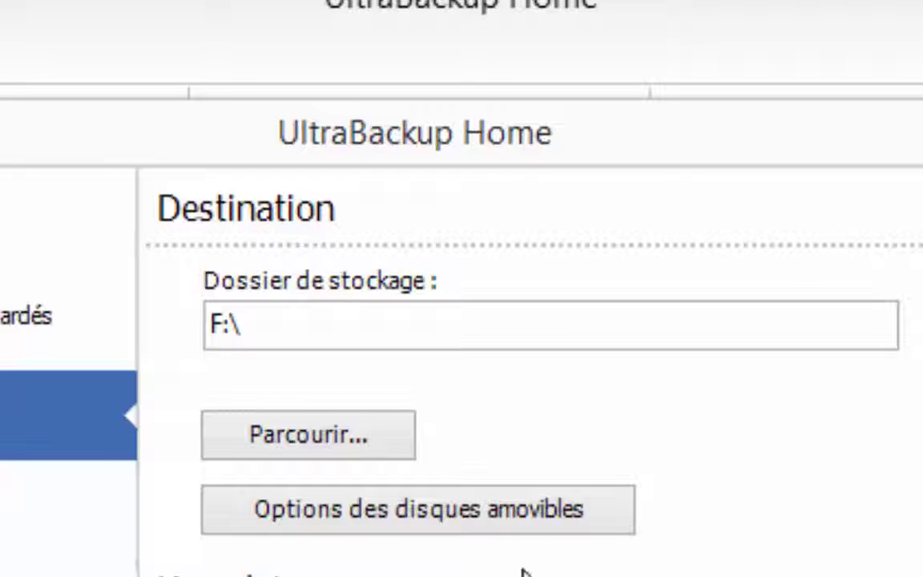
# - In the removable disk options, make the task verify the storage disk by the serial number of SAUVEGARDE2 (F:)
pyautogui.click(507, 513)
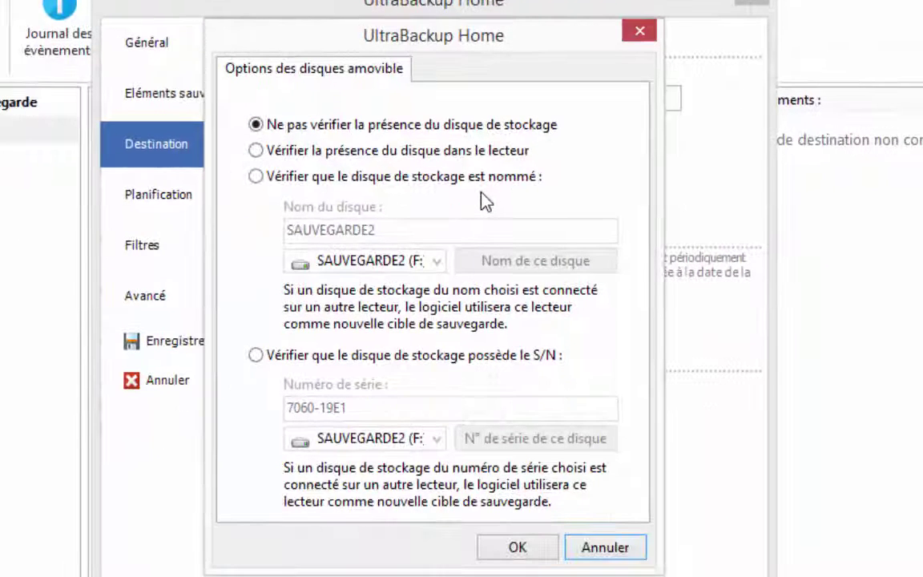
pyautogui.click(392, 182)
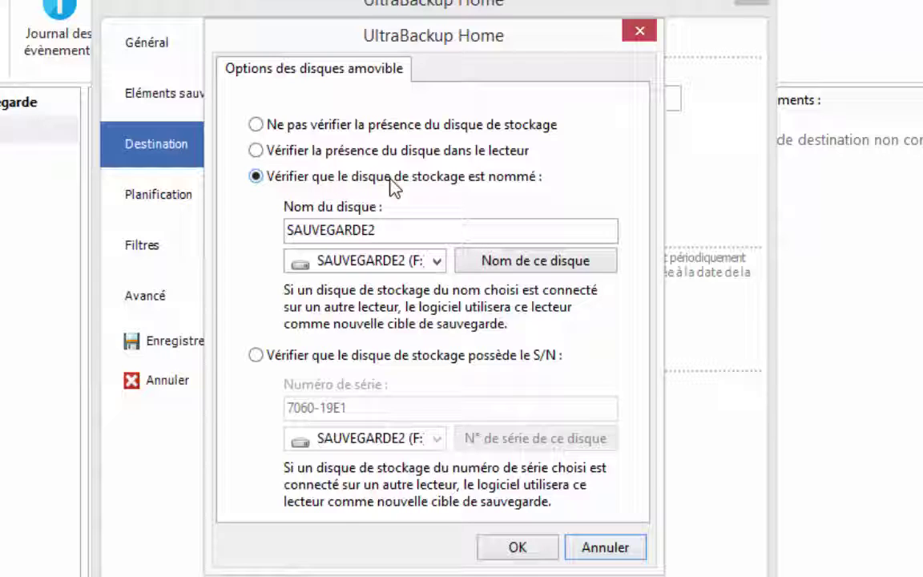
pyautogui.click(380, 359)
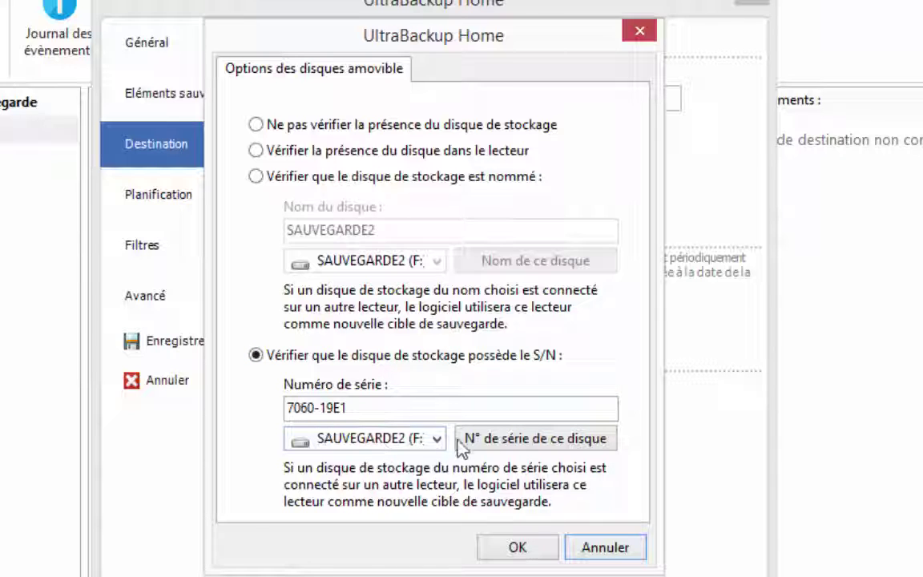
pyautogui.click(504, 439)
pyautogui.moveTo(365, 408); pyautogui.dragTo(257, 404)
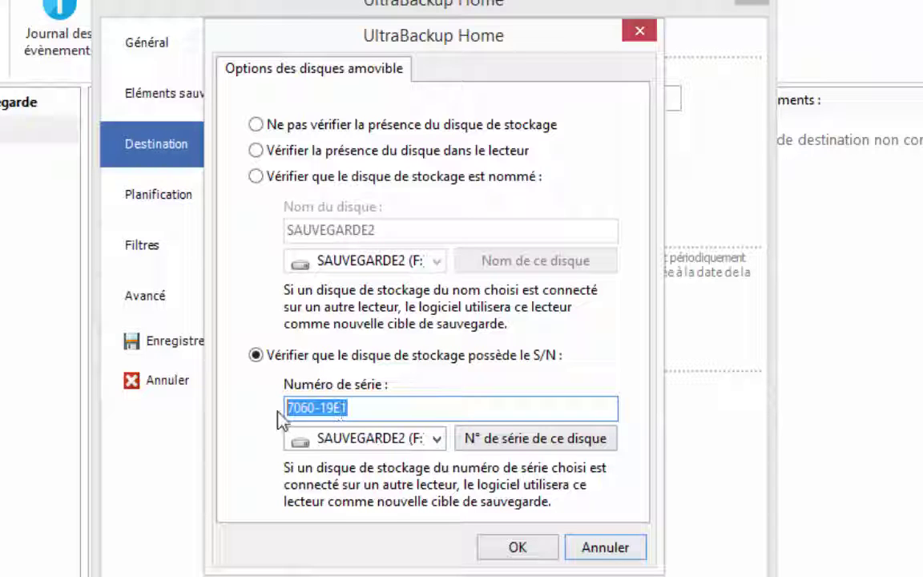
pyautogui.click(540, 547)
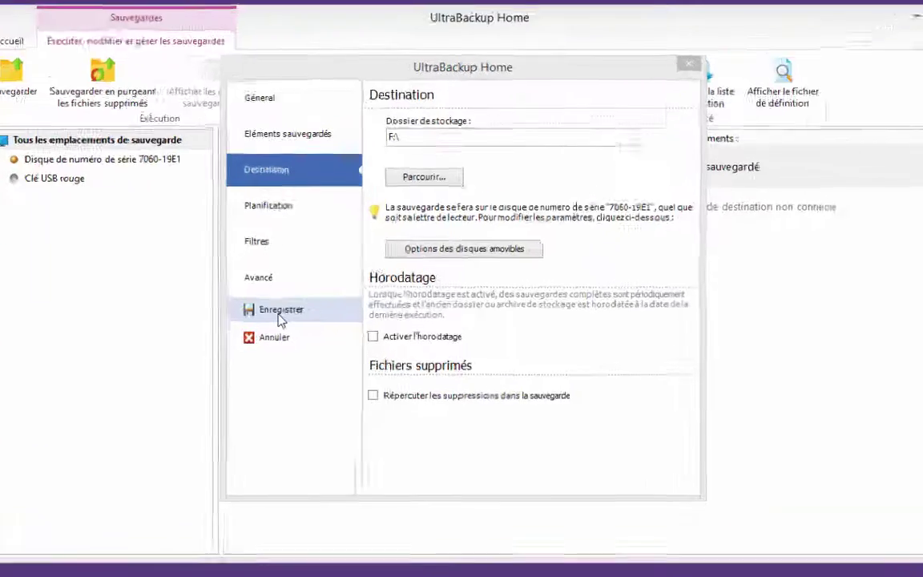
# - Save the backup task and accept SAUVEGARDE2 as the name of disk F:
pyautogui.click(313, 305)
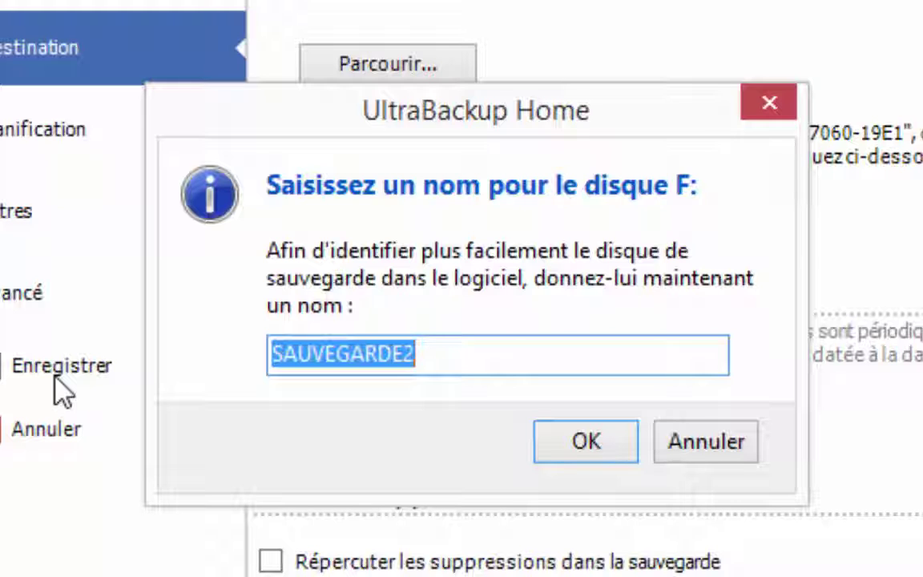
pyautogui.click(433, 357)
pyautogui.moveTo(433, 356); pyautogui.dragTo(231, 354)
pyautogui.click(607, 449)
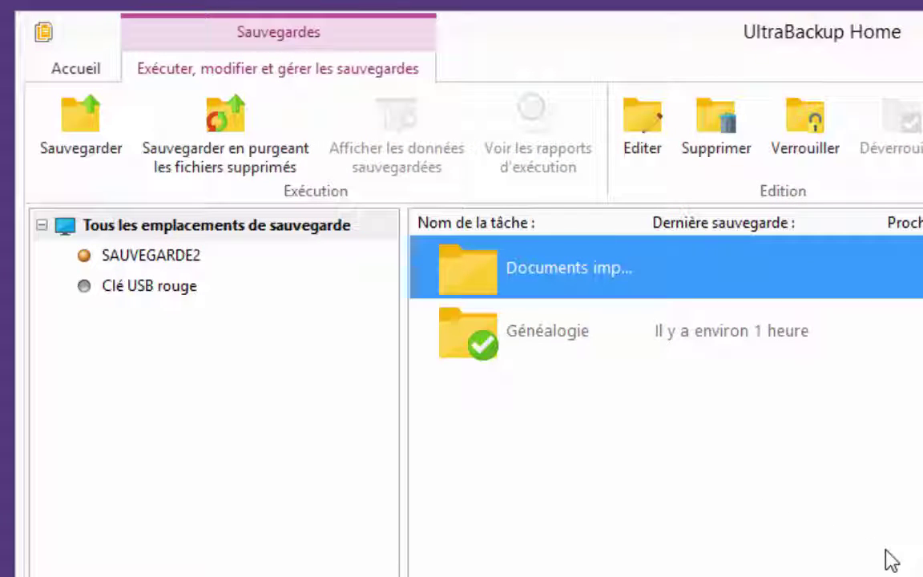
# - Open the destination settings of the "Documents imp..." task listed under the SAUVEGARDE2 location
pyautogui.click(189, 258)
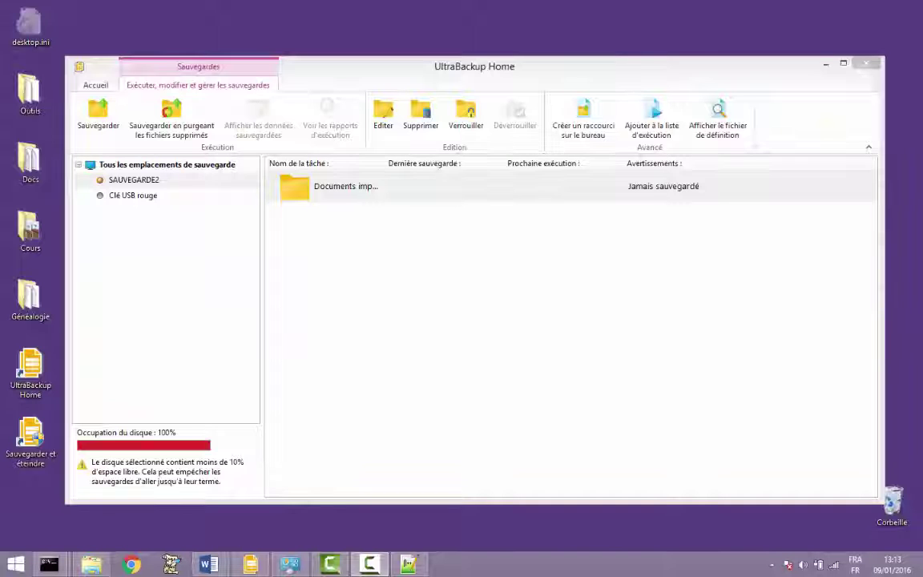
pyautogui.doubleClick(389, 186)
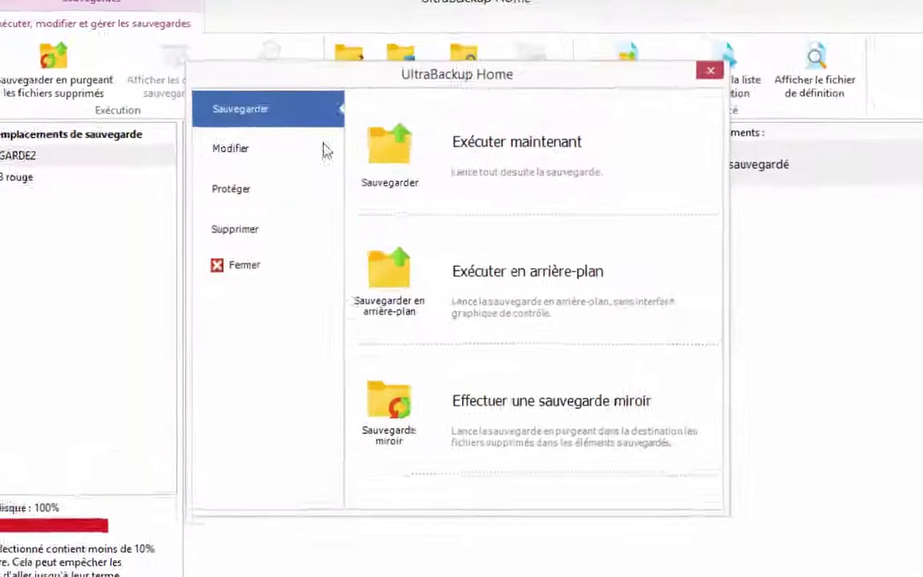
pyautogui.click(240, 150)
pyautogui.click(384, 169)
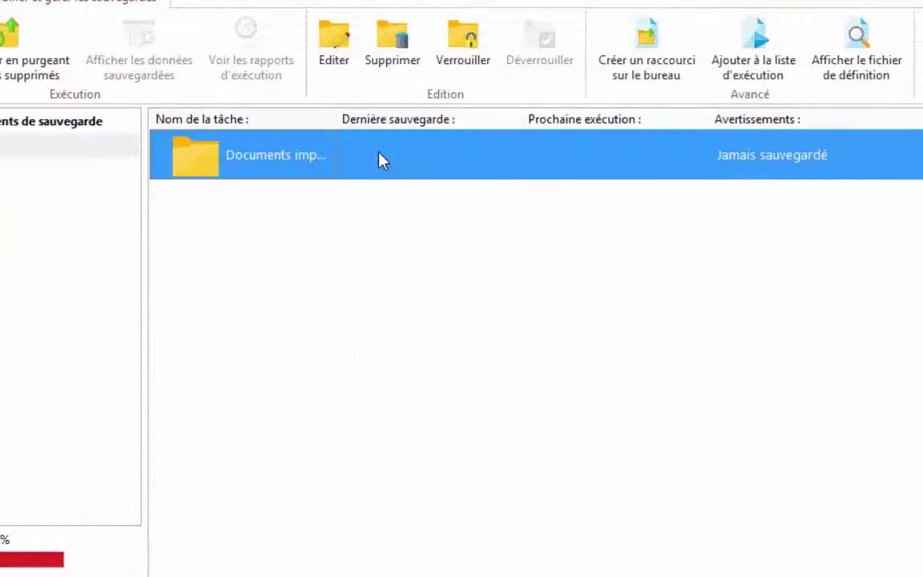
pyautogui.click(254, 179)
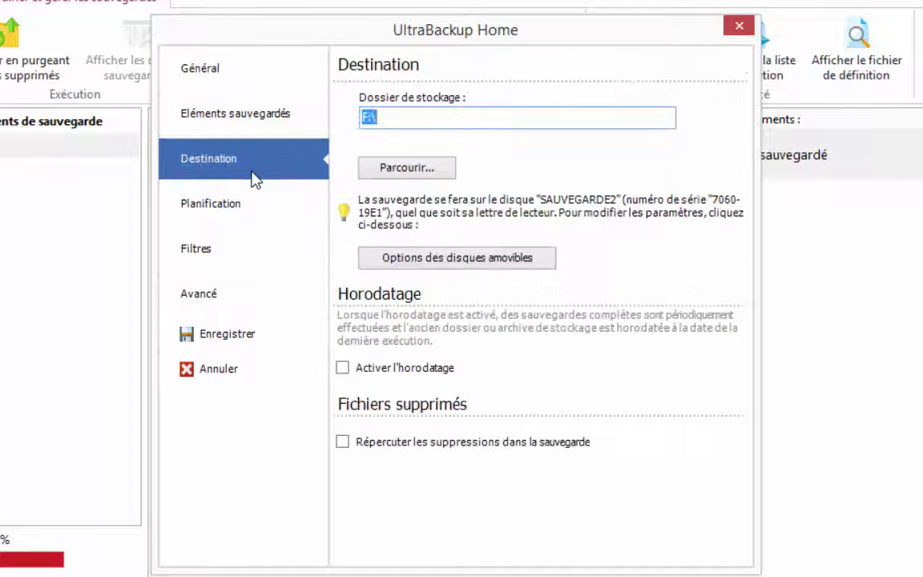
# - Set the removable disk options to verify the disk's presence in the drive, and save the task
pyautogui.click(473, 258)
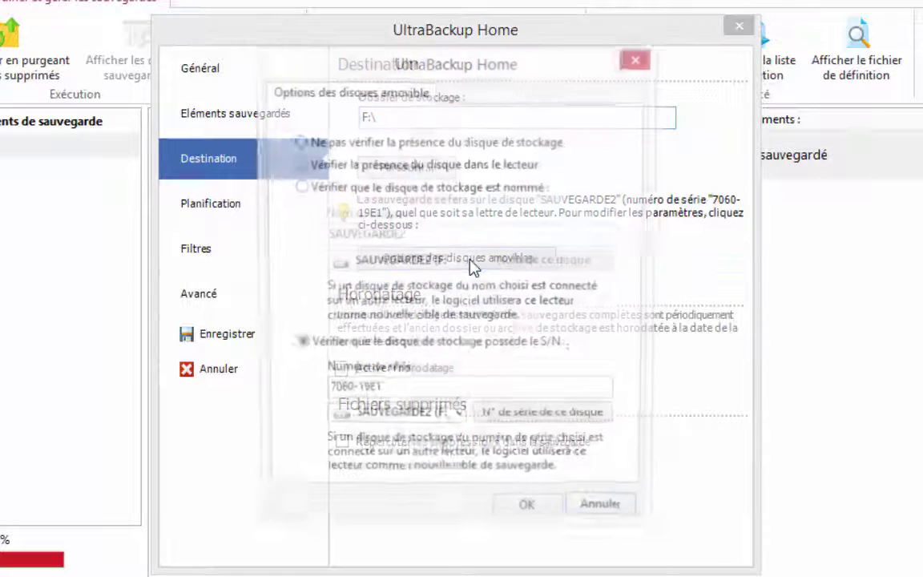
pyautogui.click(422, 166)
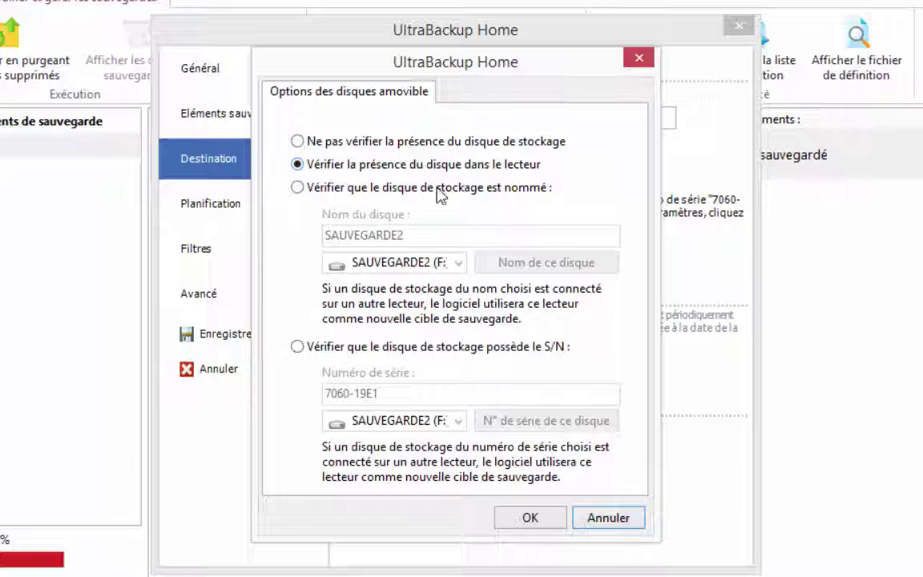
pyautogui.click(552, 523)
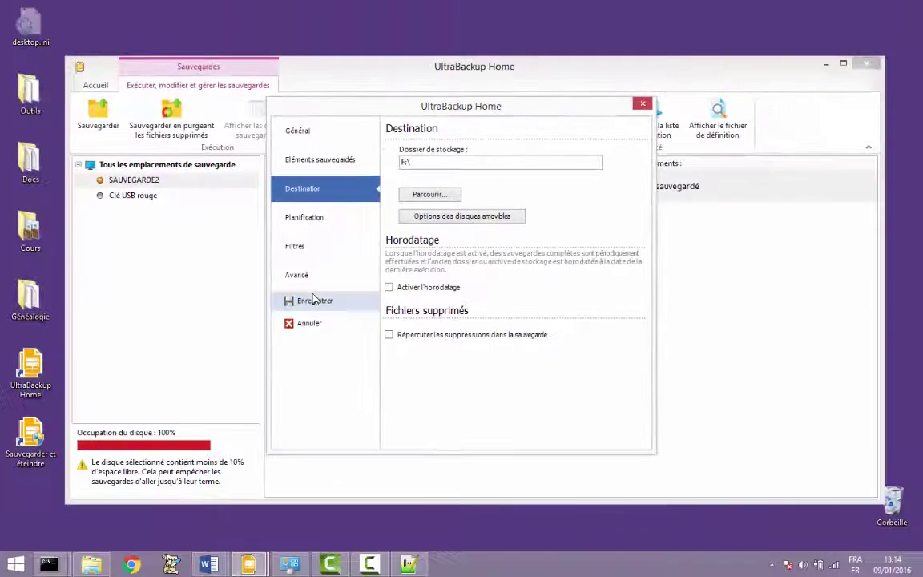
pyautogui.click(274, 316)
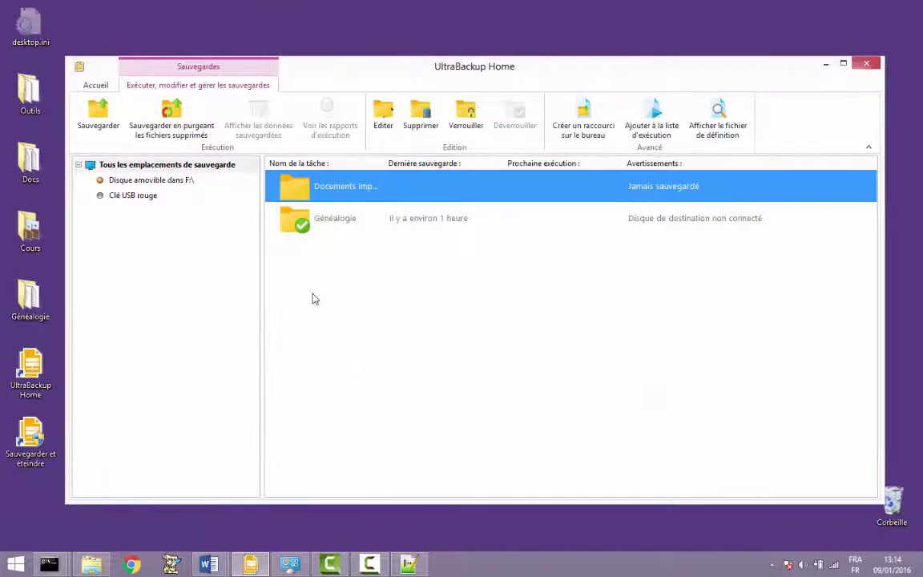